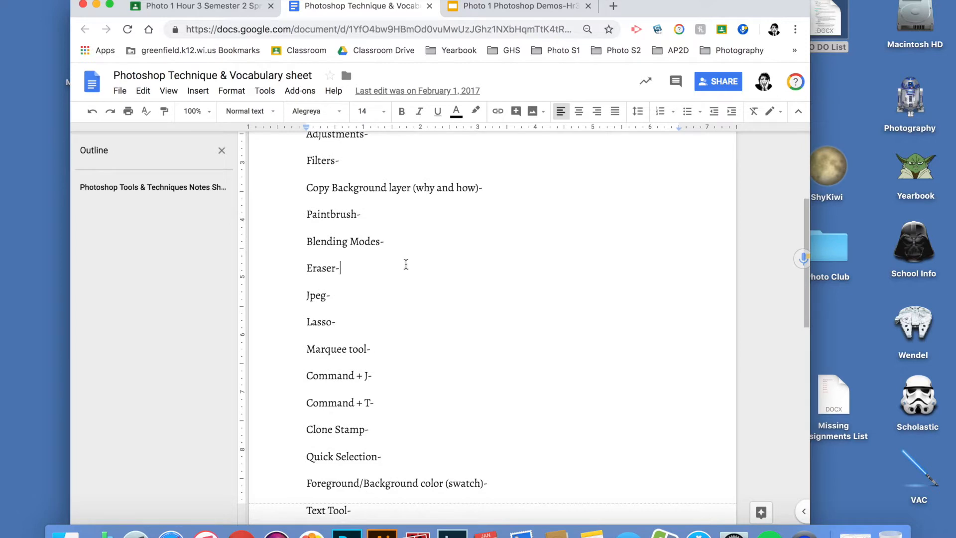
- Move the browser aside, shrink the Photo Booth window, and open its selected winking-face picture in Photoshop
left_click(305, 263)
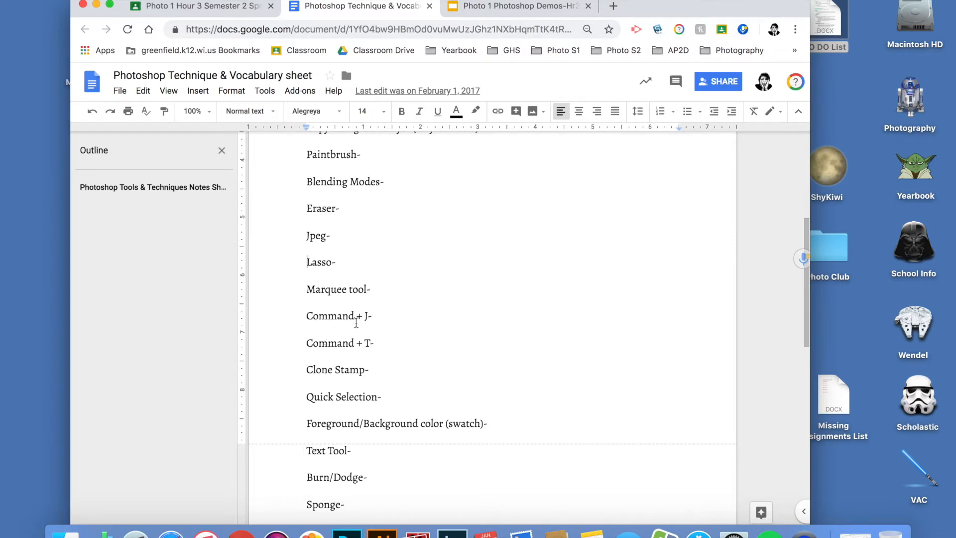
left_click_drag(661, 6, 948, 23)
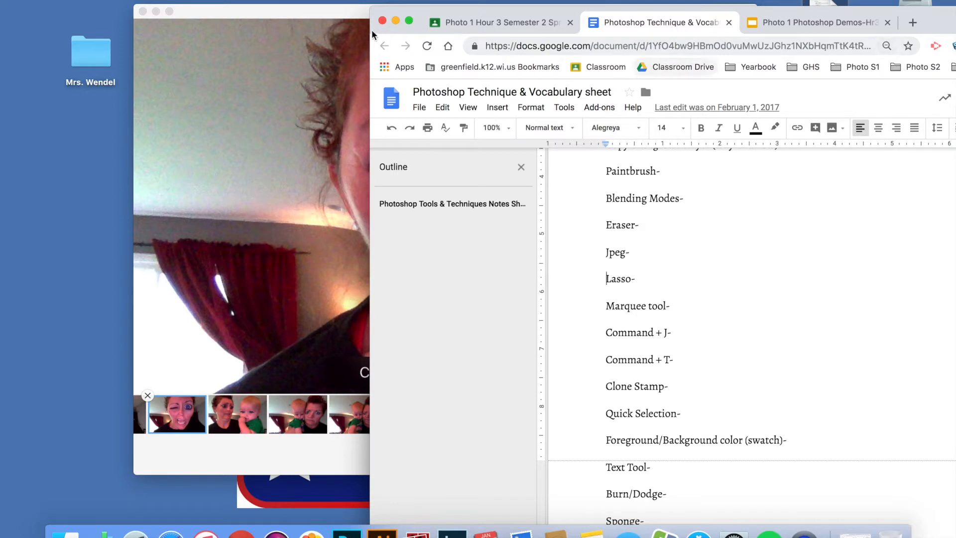
left_click_drag(340, 12, 232, 11)
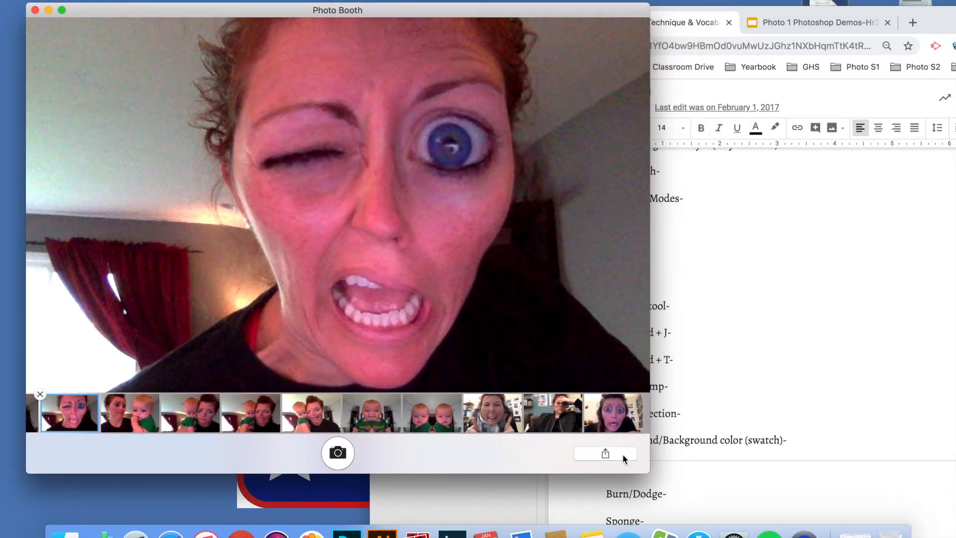
left_click_drag(649, 474, 515, 459)
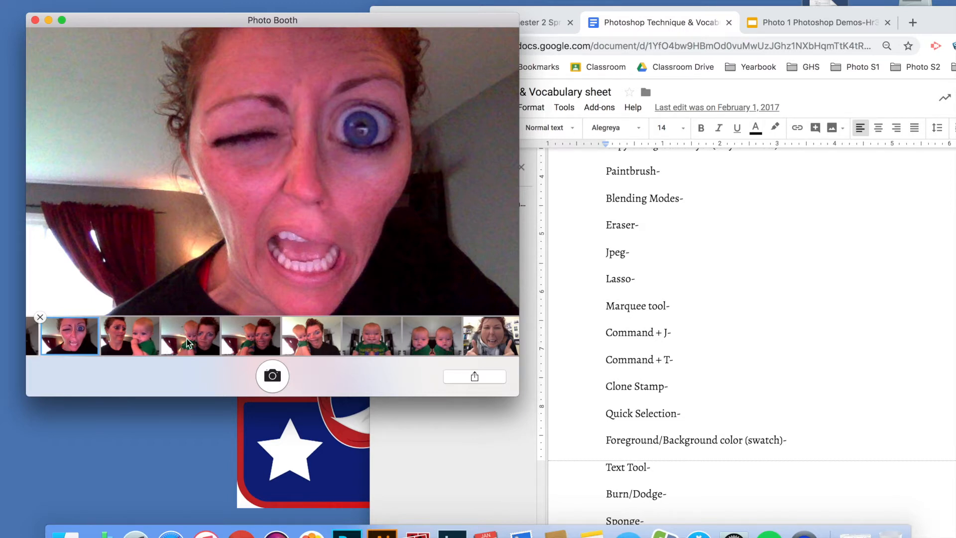
left_click_drag(72, 343, 346, 530)
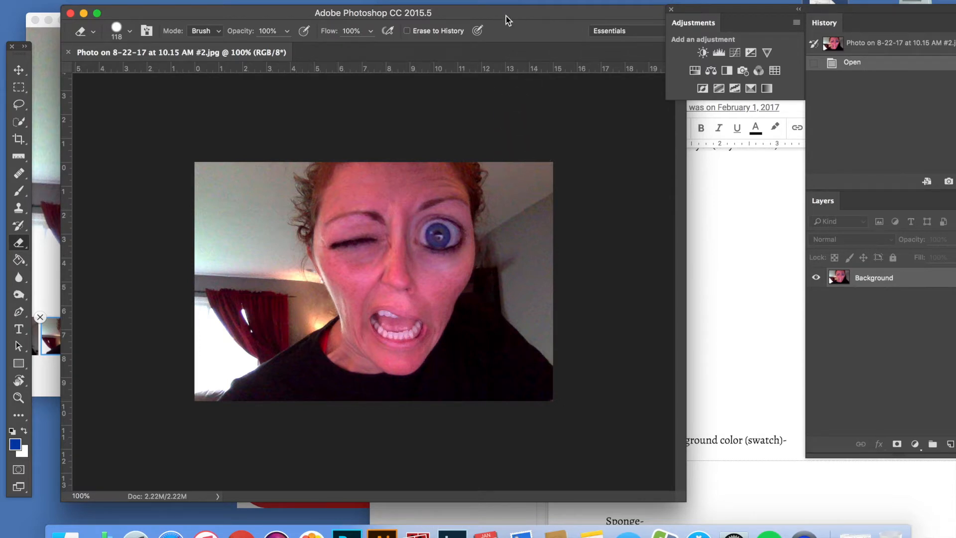
- Reposition and shrink the Photoshop window, and move the floating panels fully into view beside the vocabulary sheet
left_click_drag(506, 16, 474, 5)
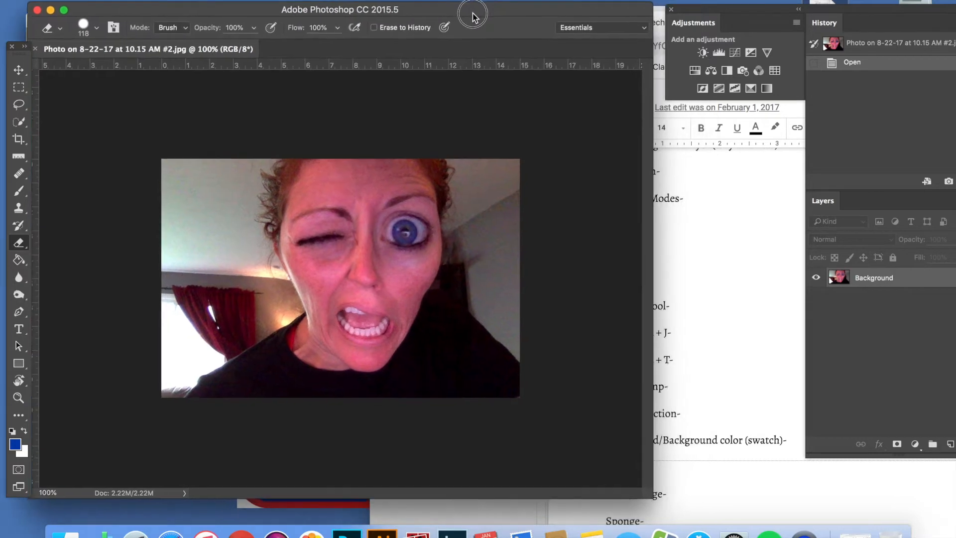
left_click_drag(653, 491, 620, 454)
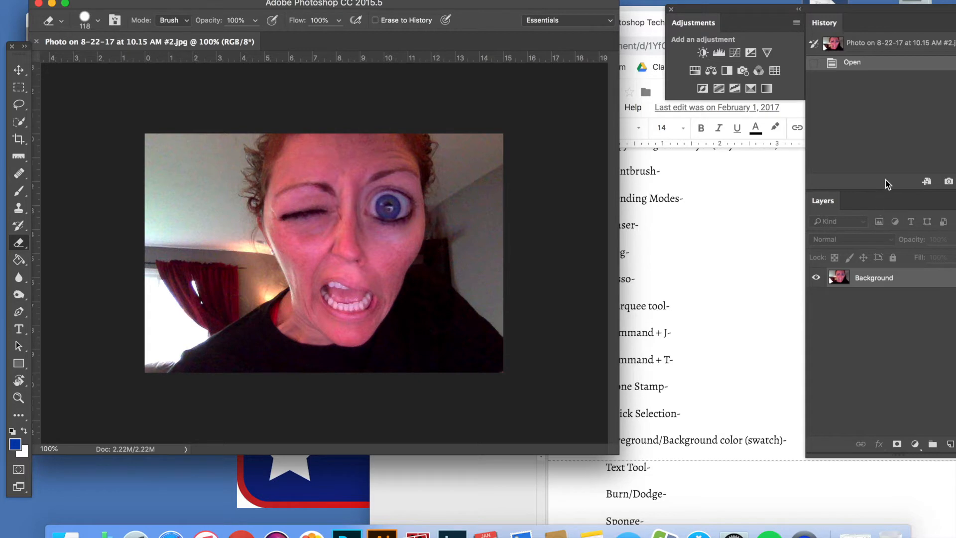
left_click_drag(879, 11, 820, 8)
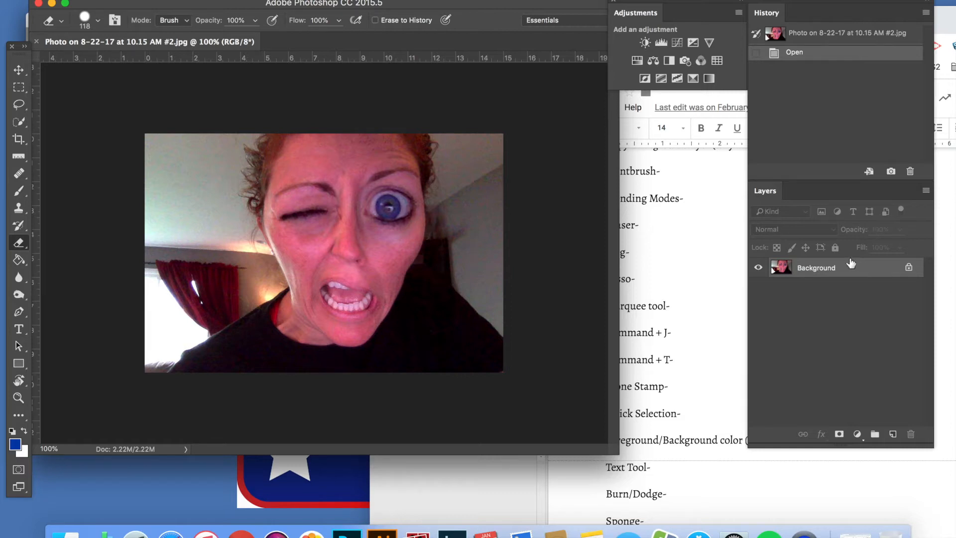
- Duplicate the Background layer and check where the Tools panel is turned on
left_click_drag(823, 271, 893, 435)
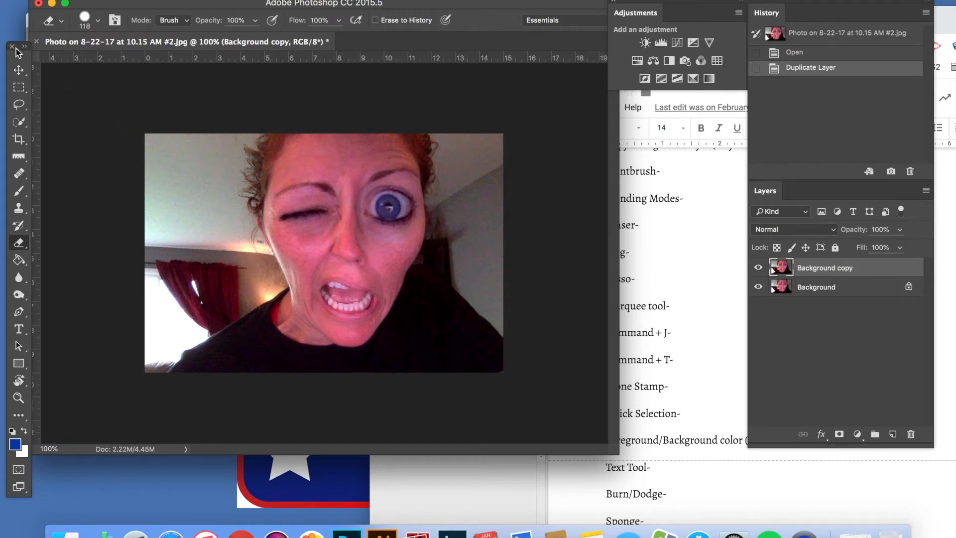
left_click(418, 0)
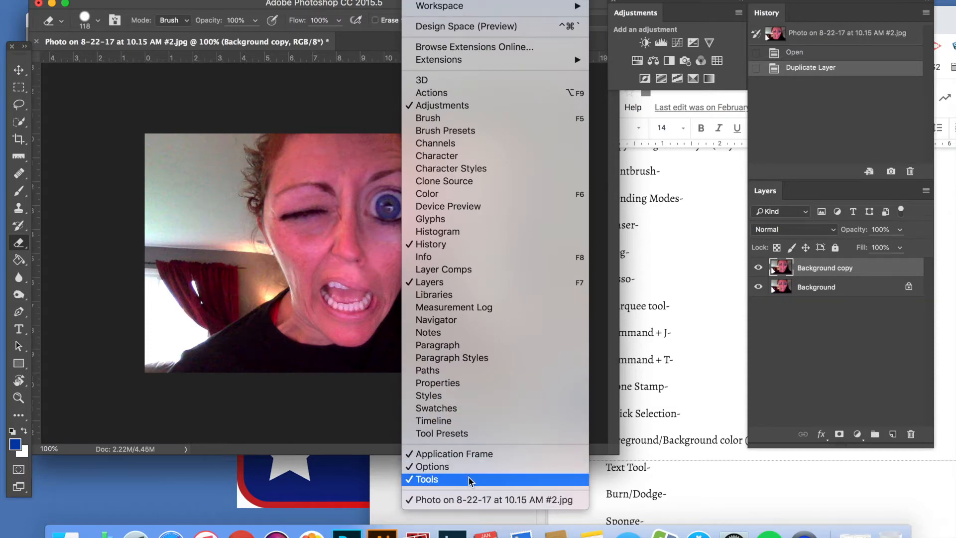
left_click(205, 87)
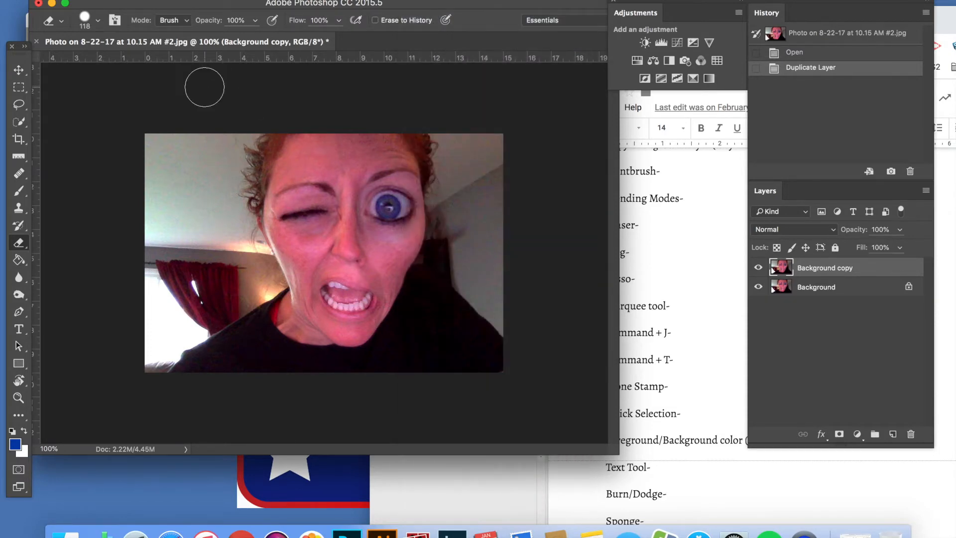
- Outline the whole face on the Background copy layer with the freehand Lasso Tool
left_click(19, 106)
left_click(19, 109)
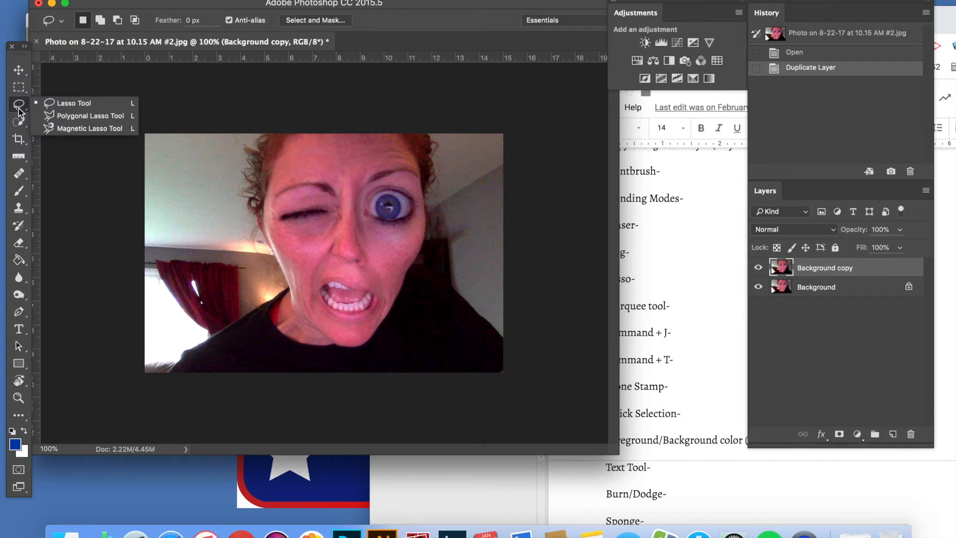
left_click(71, 104)
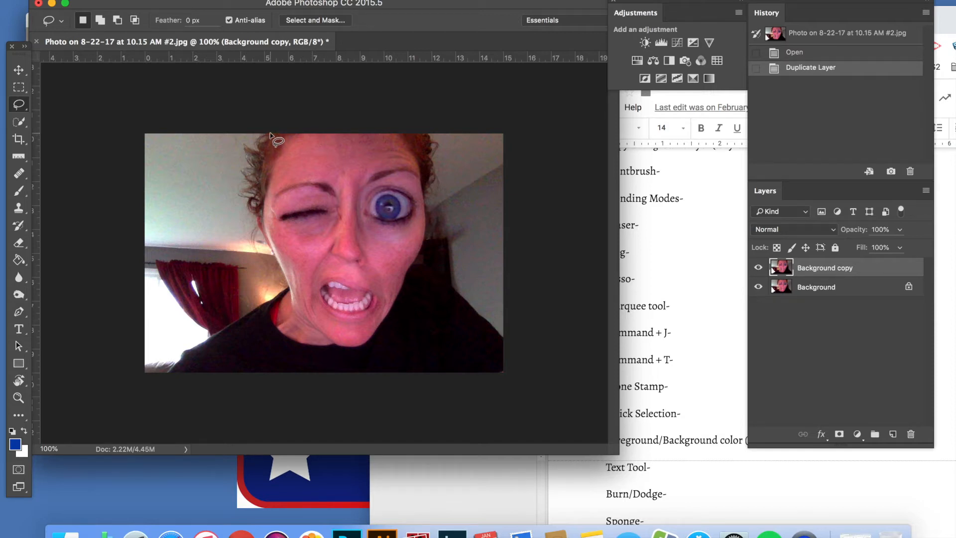
mouse_move(270, 133)
left_mouse_down()
mouse_move(256, 219)
mouse_move(292, 306)
mouse_move(334, 344)
mouse_move(360, 349)
mouse_move(393, 310)
mouse_move(421, 246)
mouse_move(429, 135)
mouse_move(265, 125)
left_mouse_up()
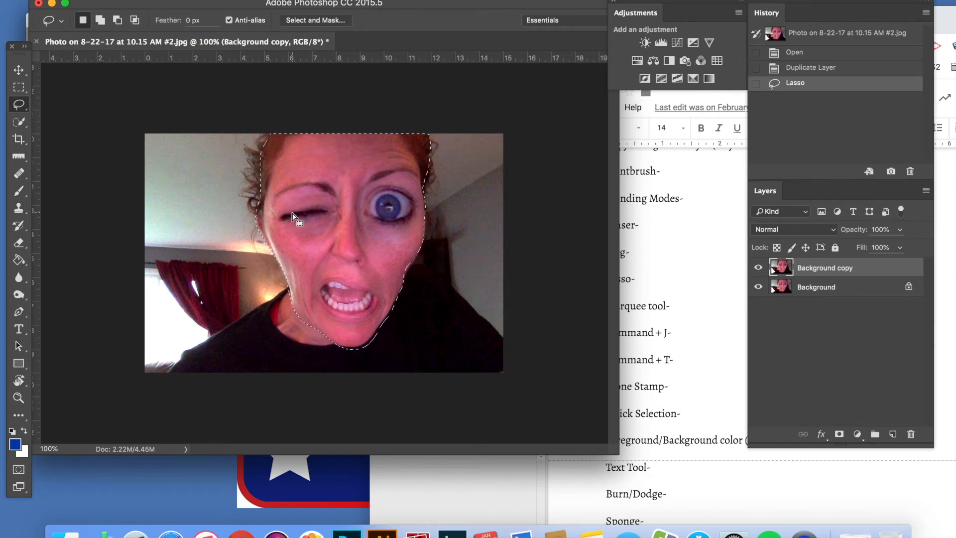
- Copy the selected face onto its own layer and move the copy to the left of the original face
left_click_drag(579, 9, 520, 9)
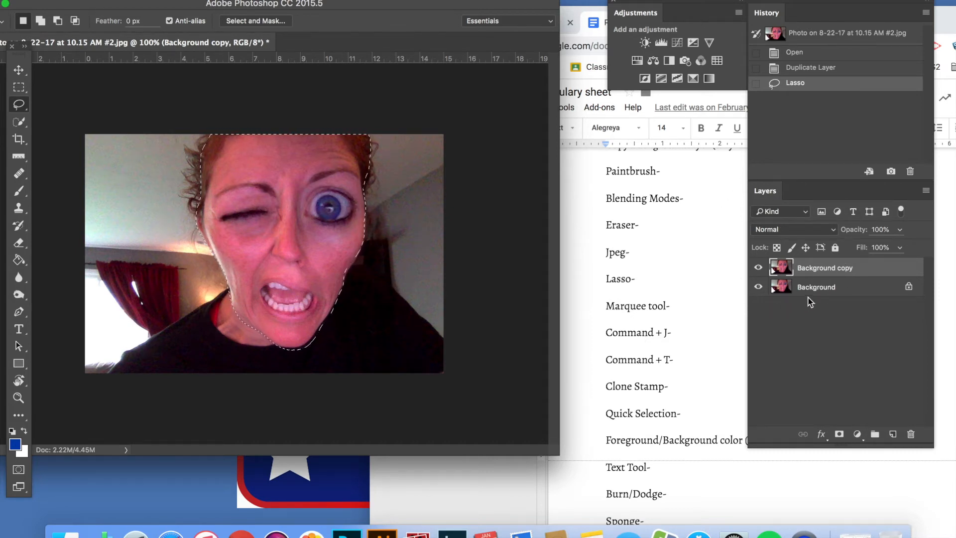
key("super+j")
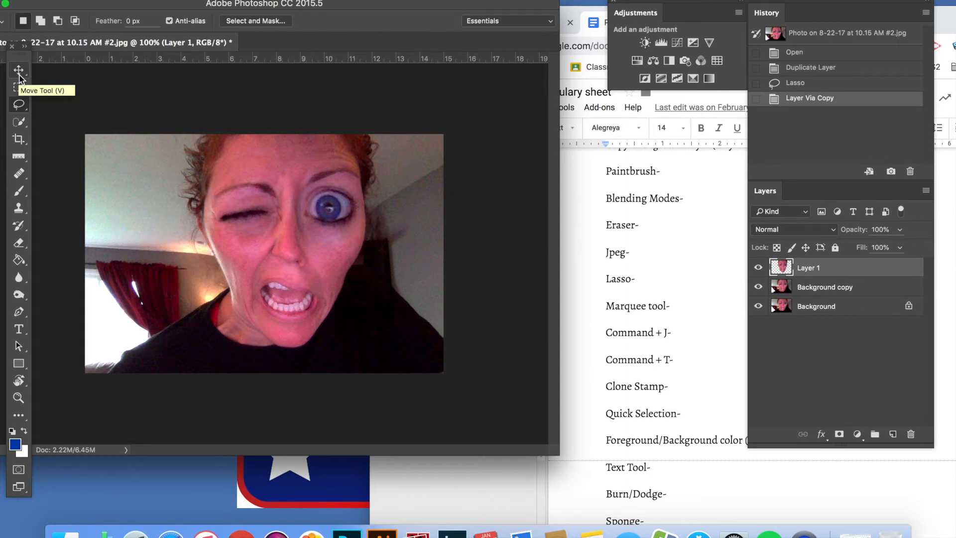
left_click(19, 72)
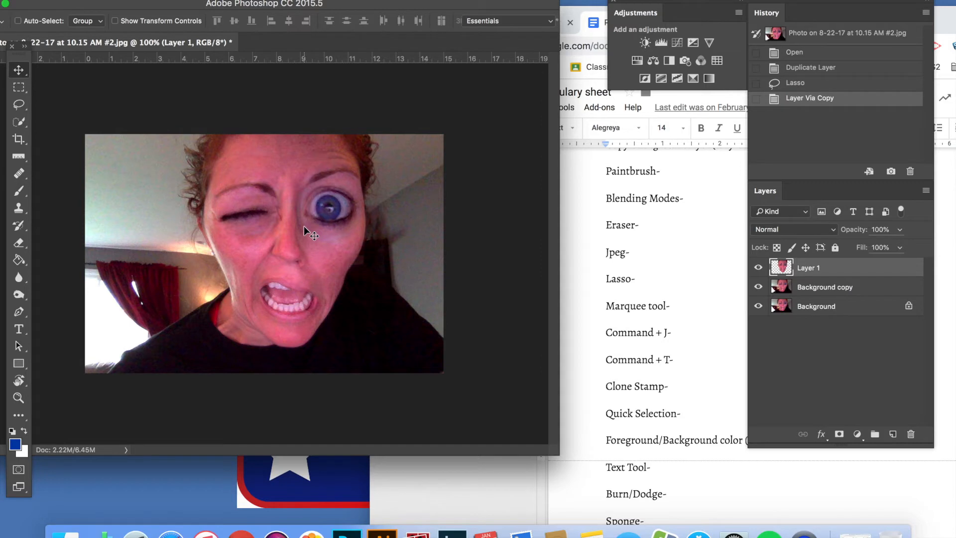
left_click_drag(334, 250, 201, 255)
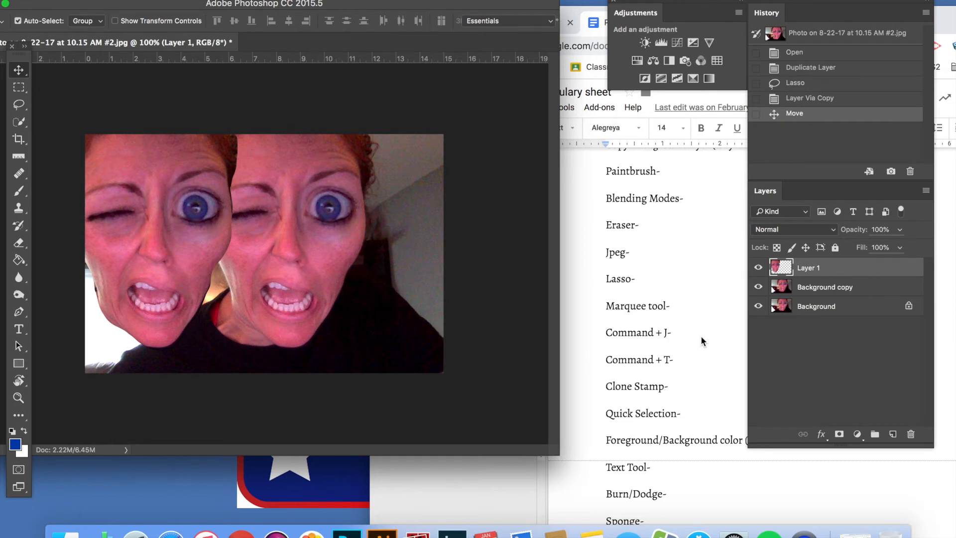
- Free-transform the copied face proportionally down to about 31% and place it over the closed eye
key("super+t")
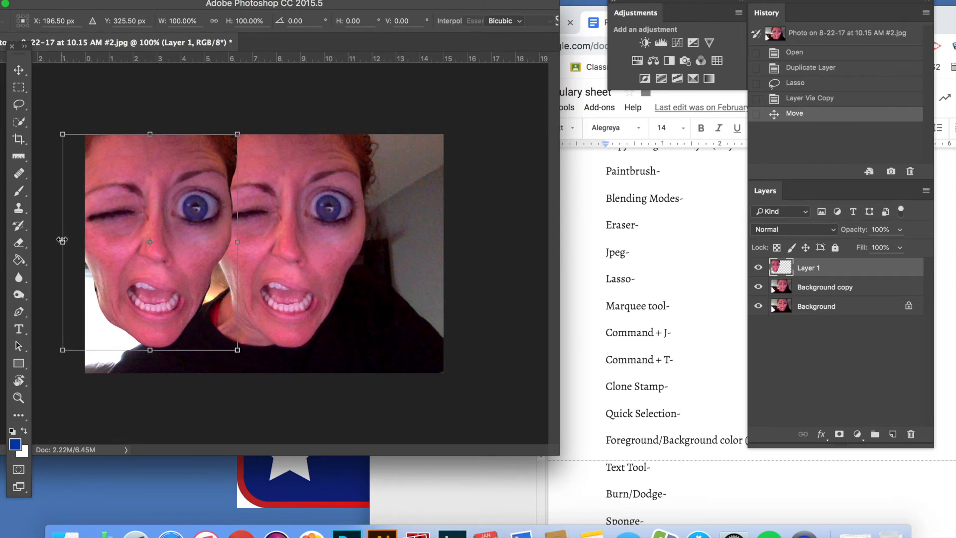
left_click_drag(62, 243, 149, 243)
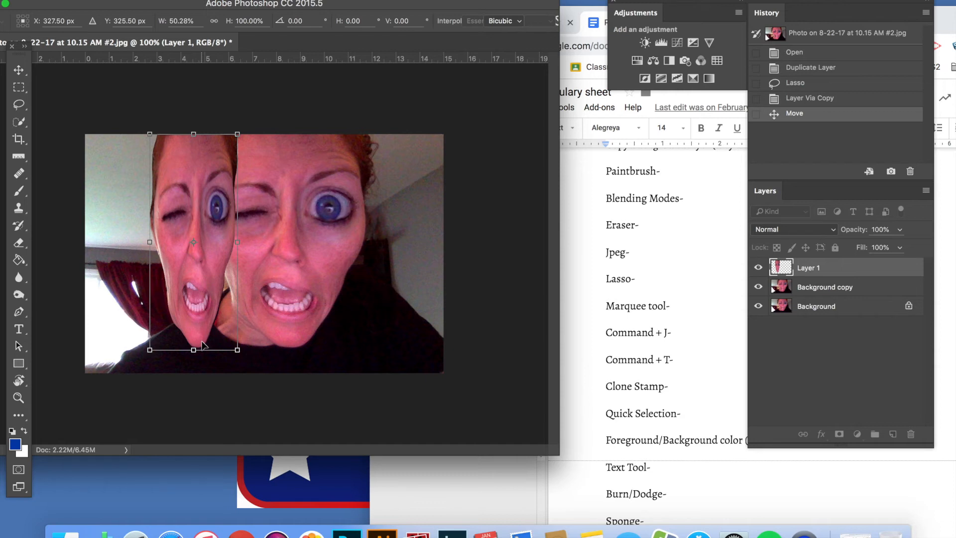
key("super+z")
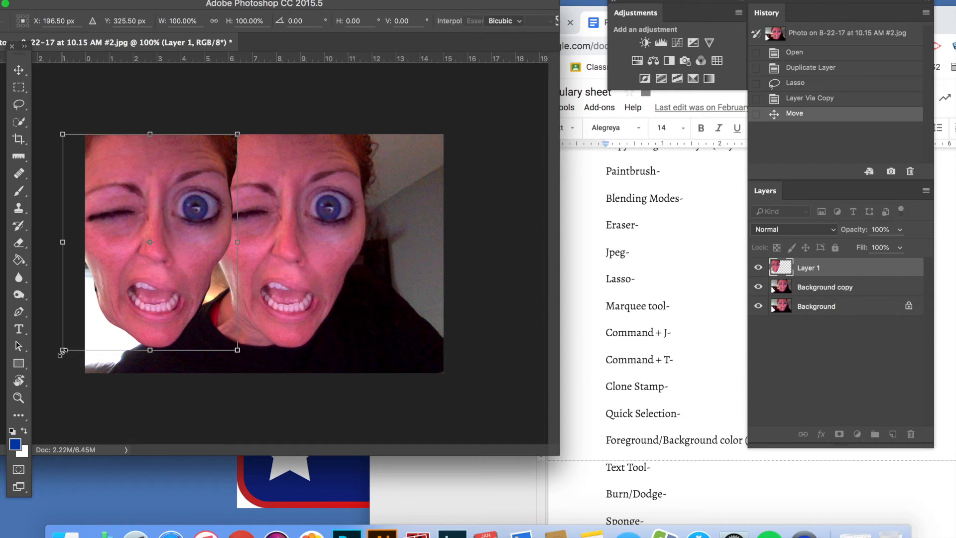
left_click_drag(63, 350, 133, 258)
left_click_drag(214, 185, 219, 227)
left_click_drag(140, 303, 193, 256)
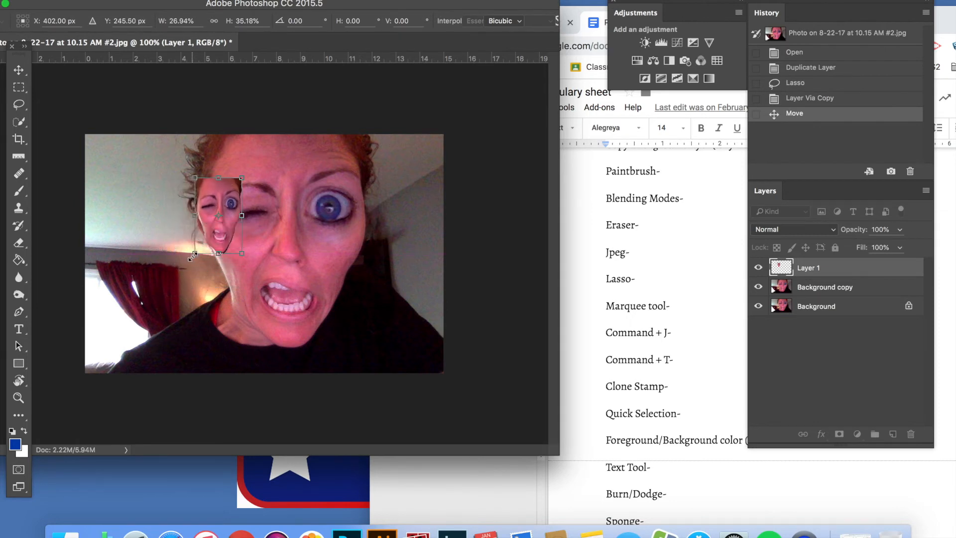
key("super+z")
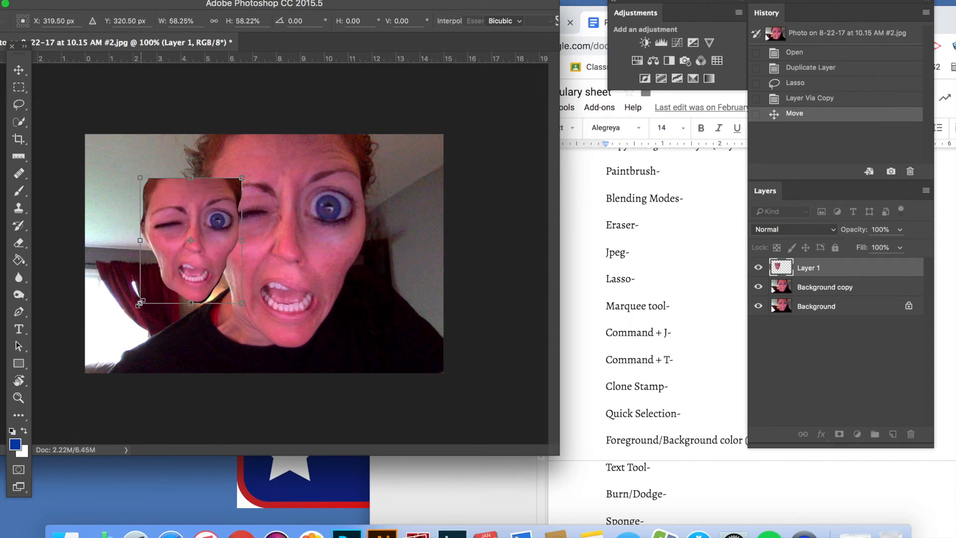
left_click_drag(140, 302, 183, 244)
left_click_drag(227, 222, 258, 240)
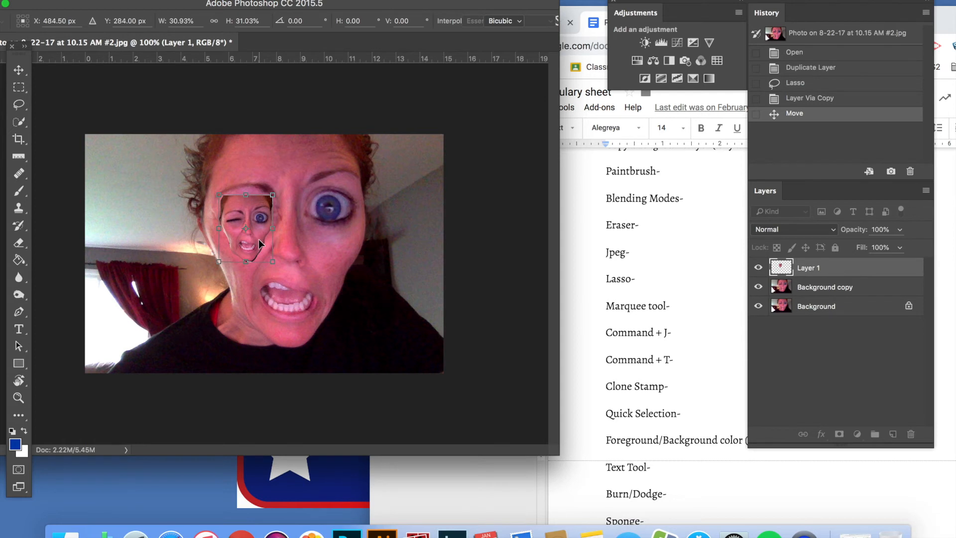
key("Return")
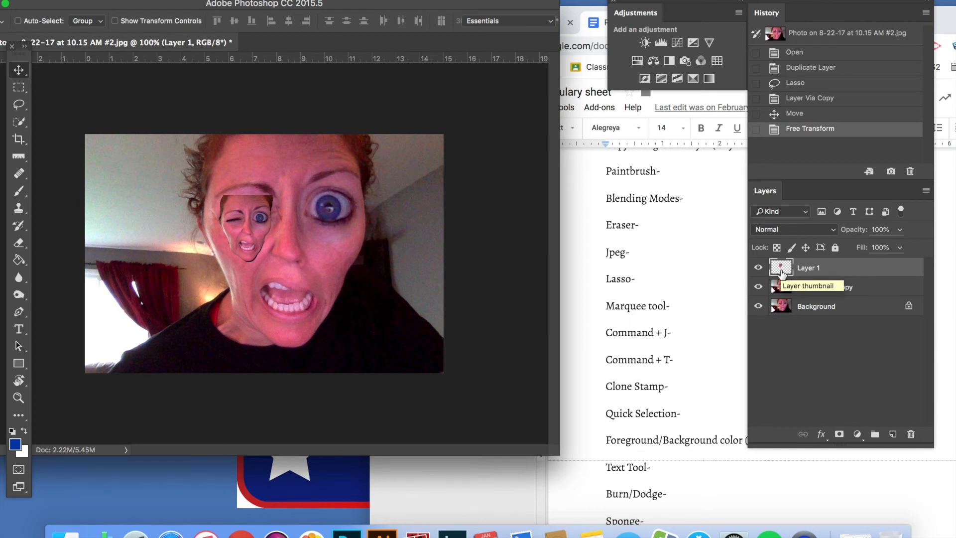
- Open the Filter Gallery for the small face layer and preview the Fresco, Watercolor and Ink Outlines filters
left_click(324, 1)
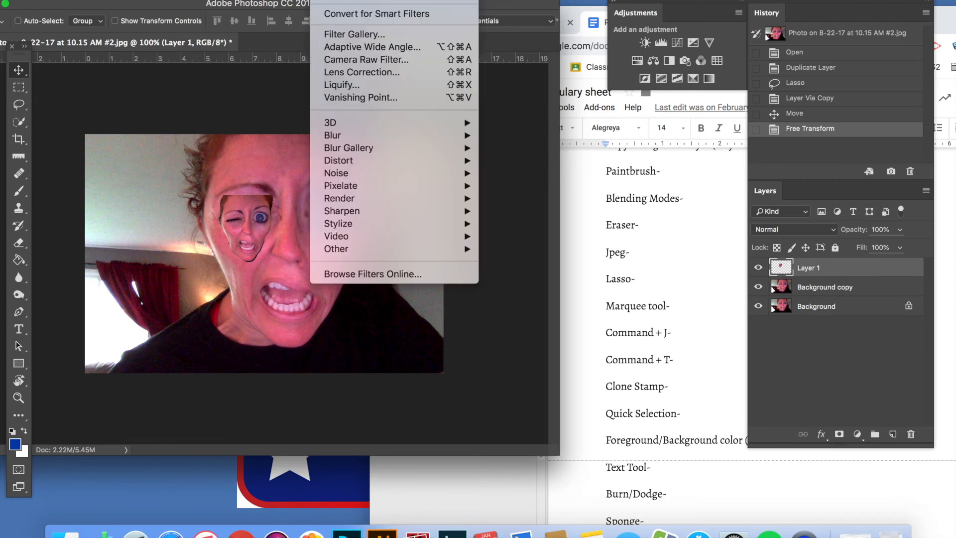
left_click(388, 35)
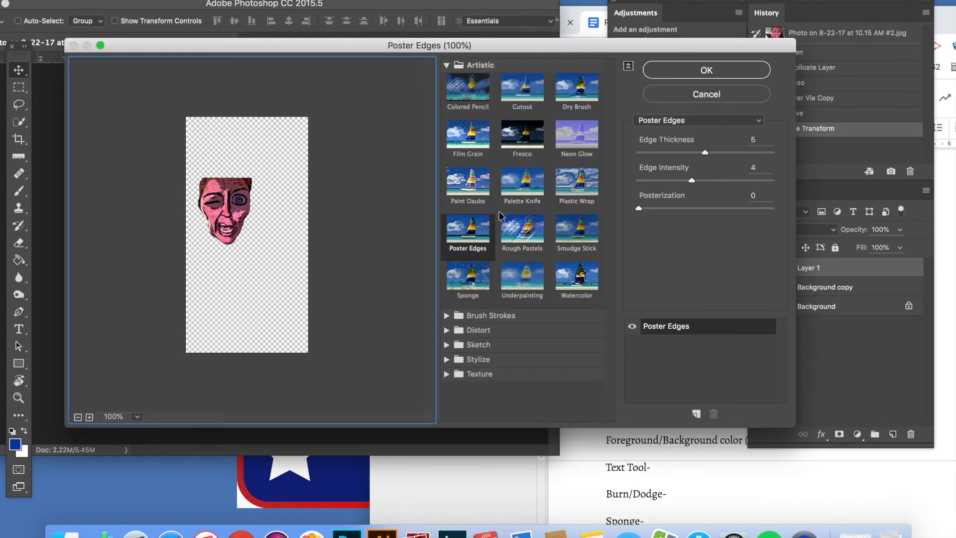
left_click(530, 147)
left_click(576, 277)
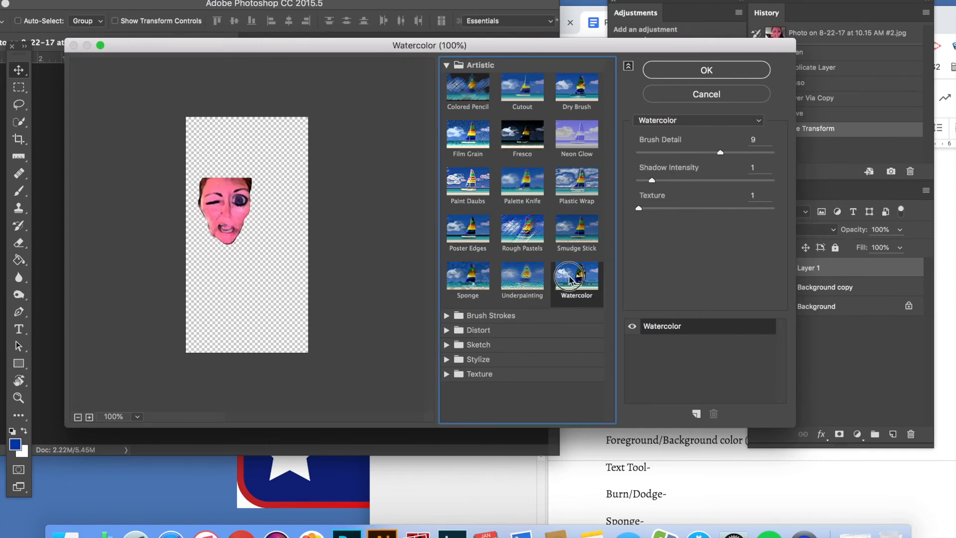
left_click(447, 331)
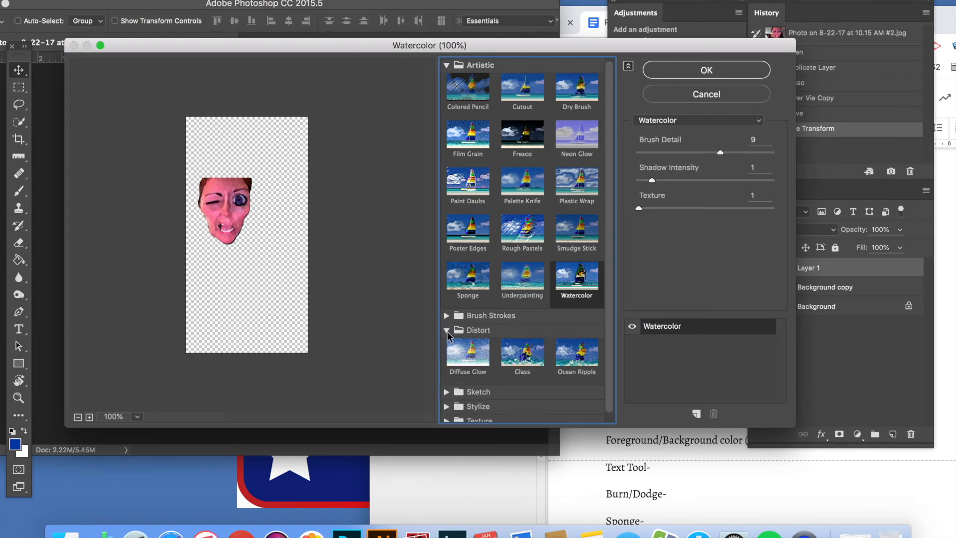
left_click(447, 316)
scroll(470, 331, "down", 5)
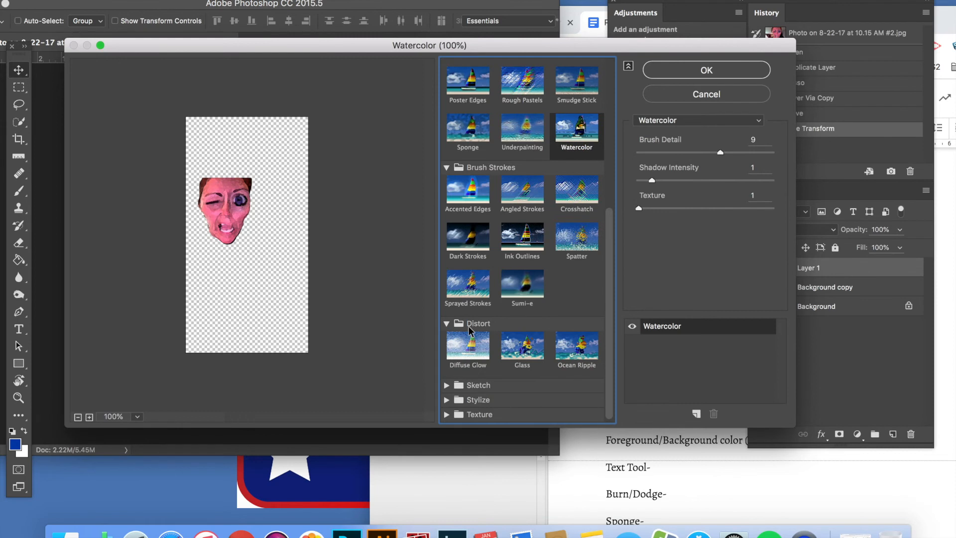
left_click(525, 238)
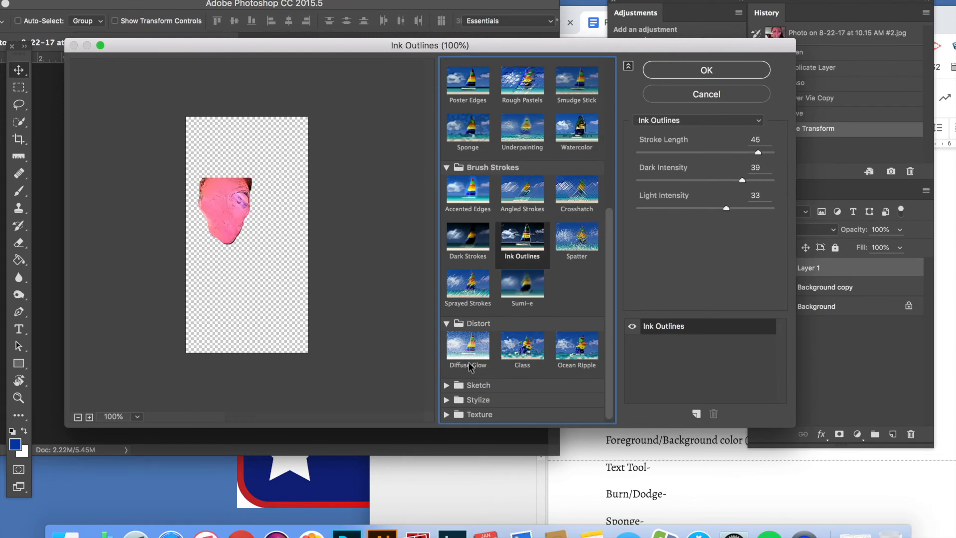
- Preview the Patchwork and Craquelure texture filters, then apply the Mosaic Tiles filter to the small face on Layer 1
left_click(446, 414)
scroll(482, 399, "down", 3)
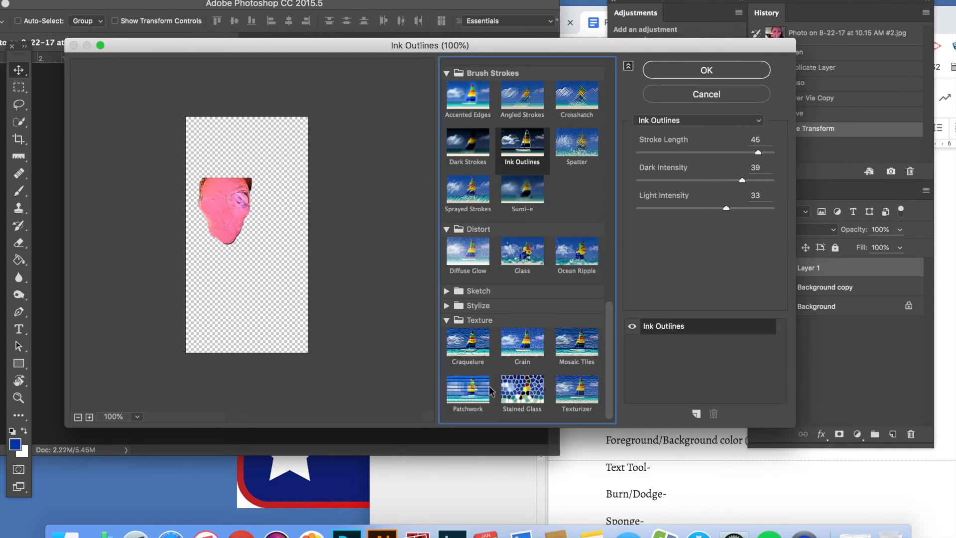
left_click(520, 388)
left_click(483, 402)
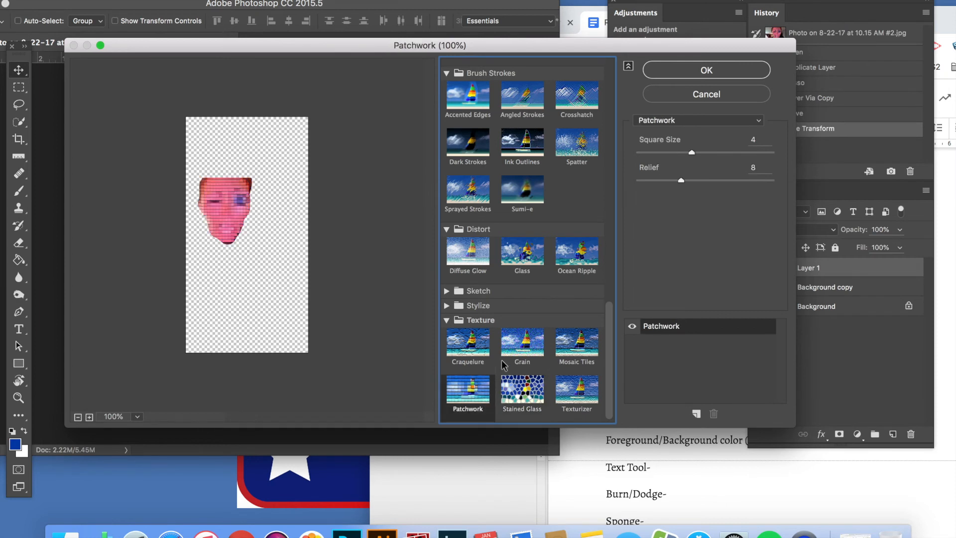
left_click(481, 345)
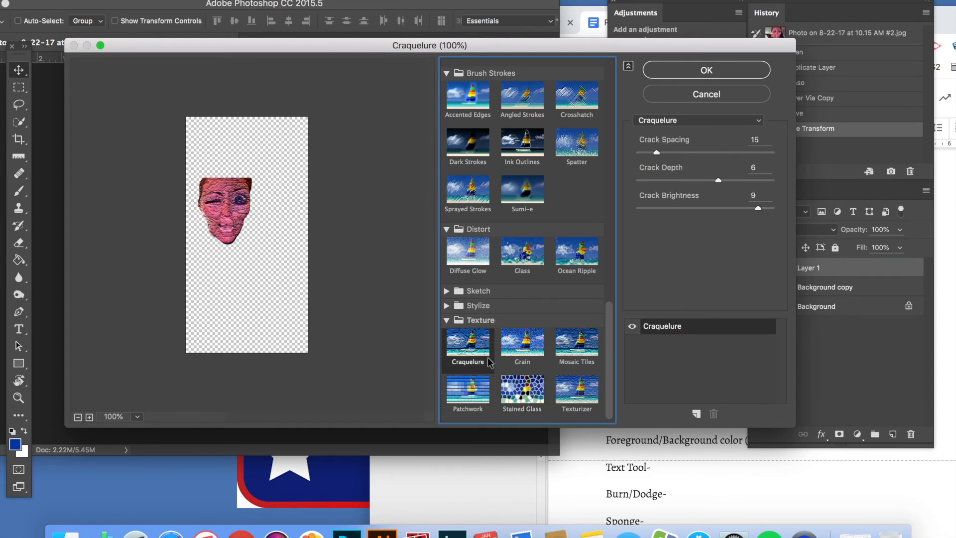
left_click(573, 345)
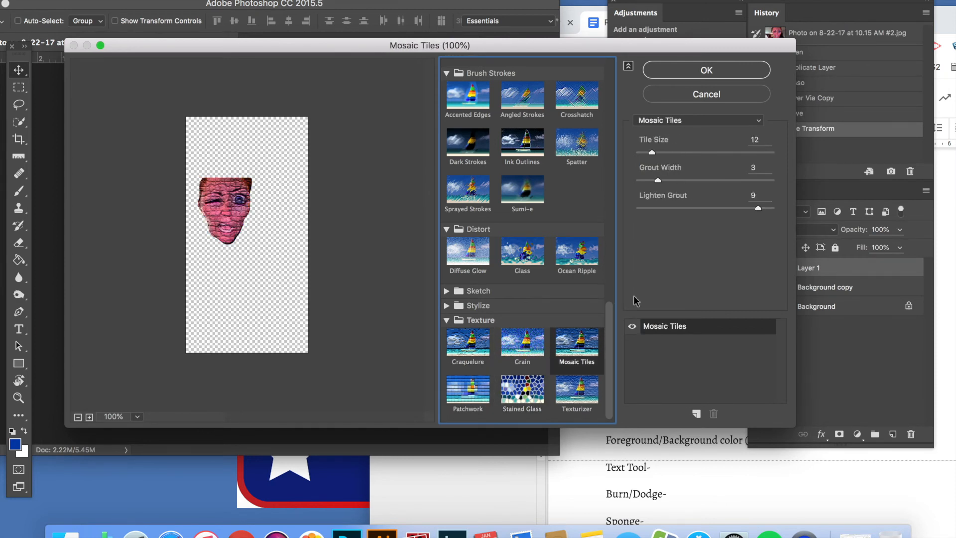
left_click(671, 71)
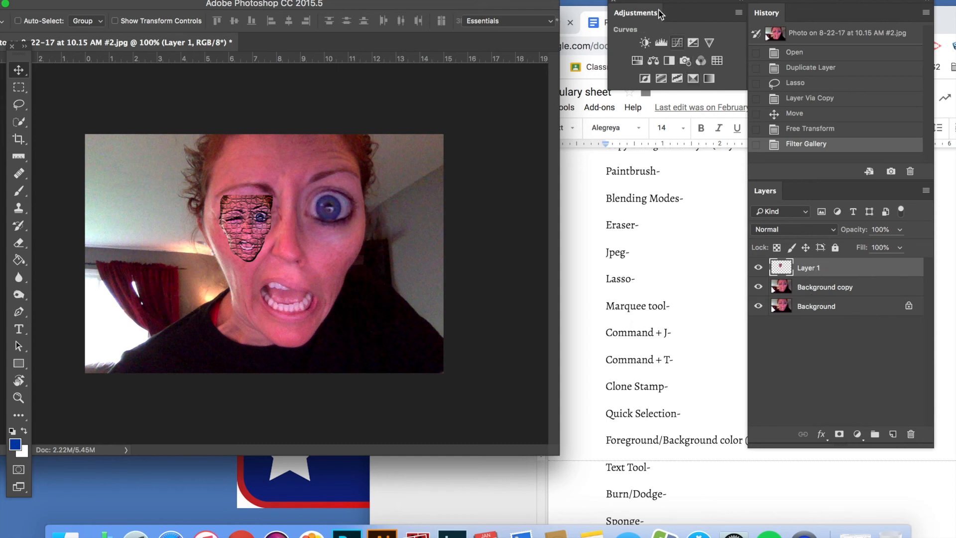
- Add a Black & White adjustment layer with the Default preset and place it between Layer 1 and Background copy
left_click(669, 61)
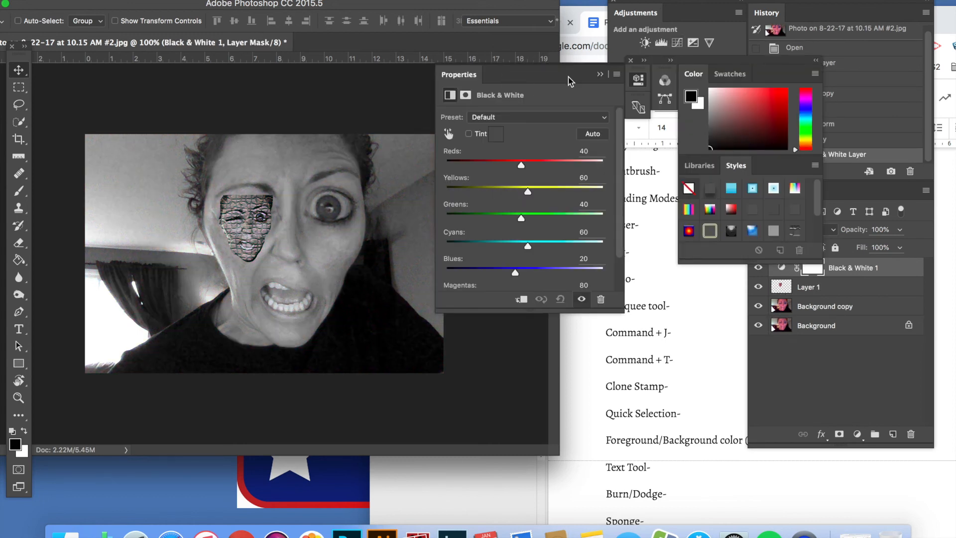
left_click(600, 76)
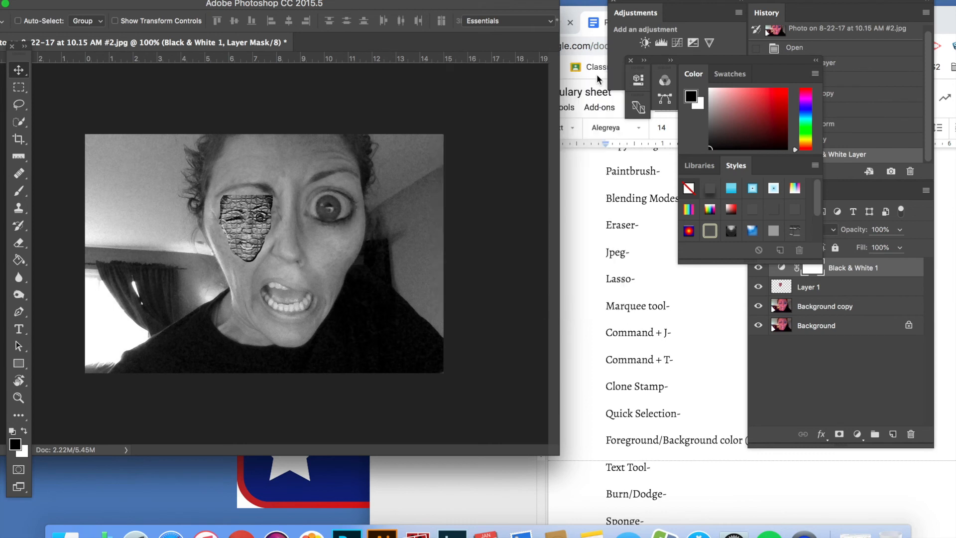
left_click_drag(818, 193, 528, 180)
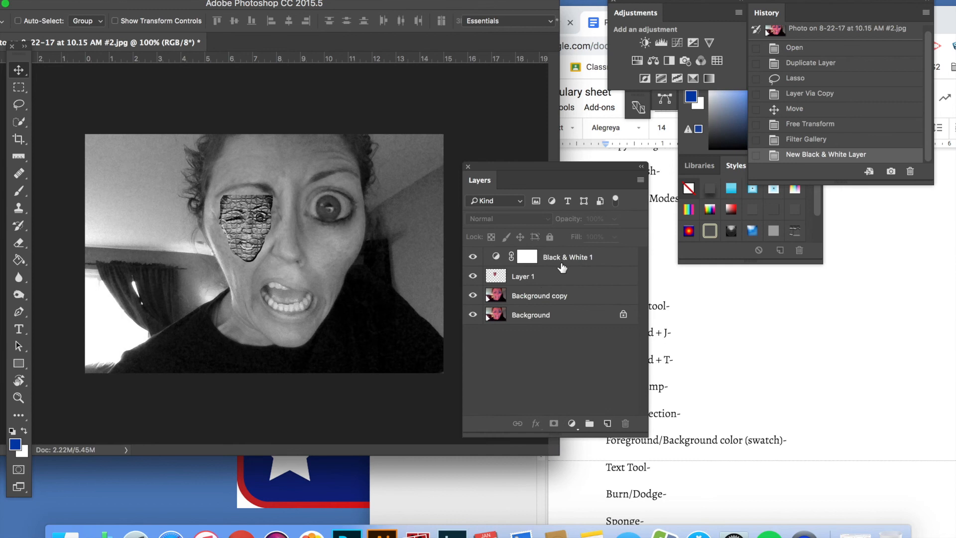
left_click(563, 261)
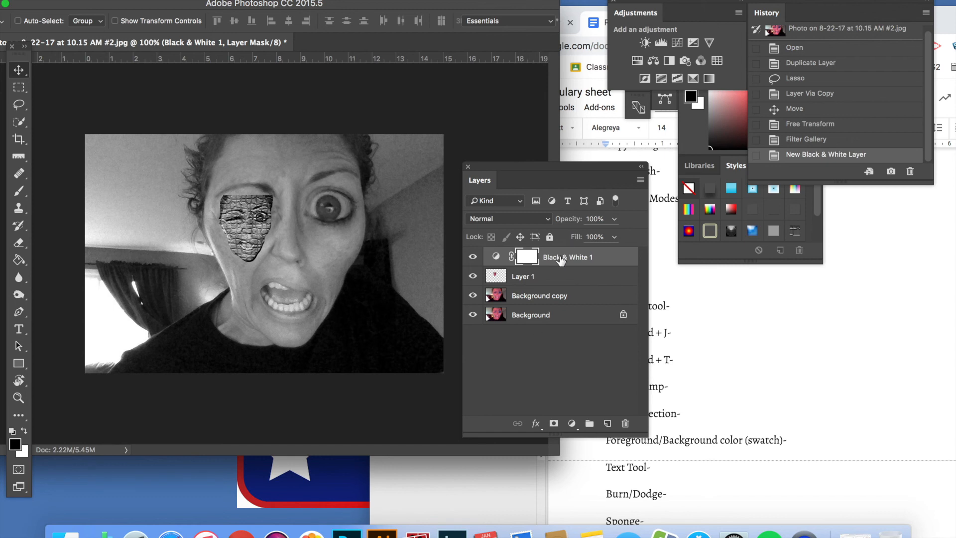
left_click_drag(562, 260, 552, 288)
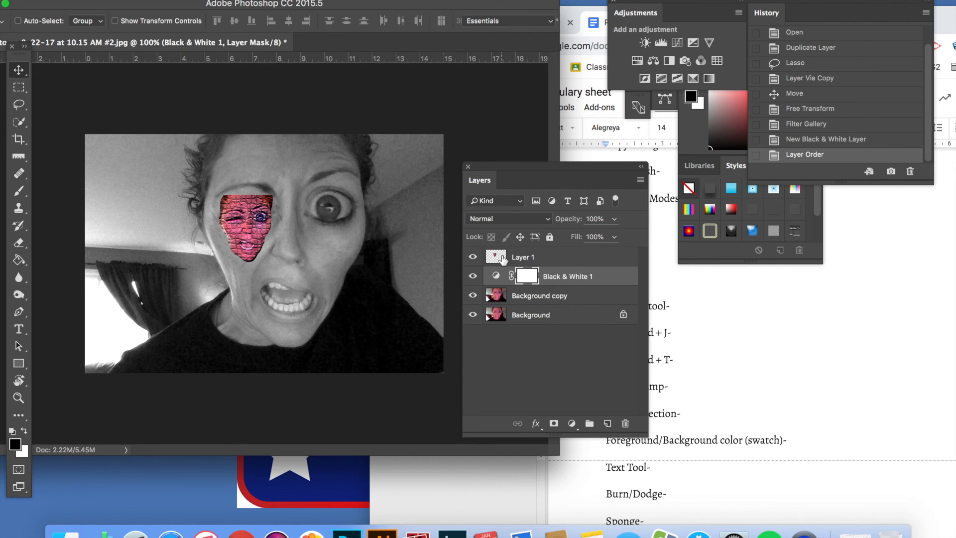
left_click_drag(521, 172, 772, 198)
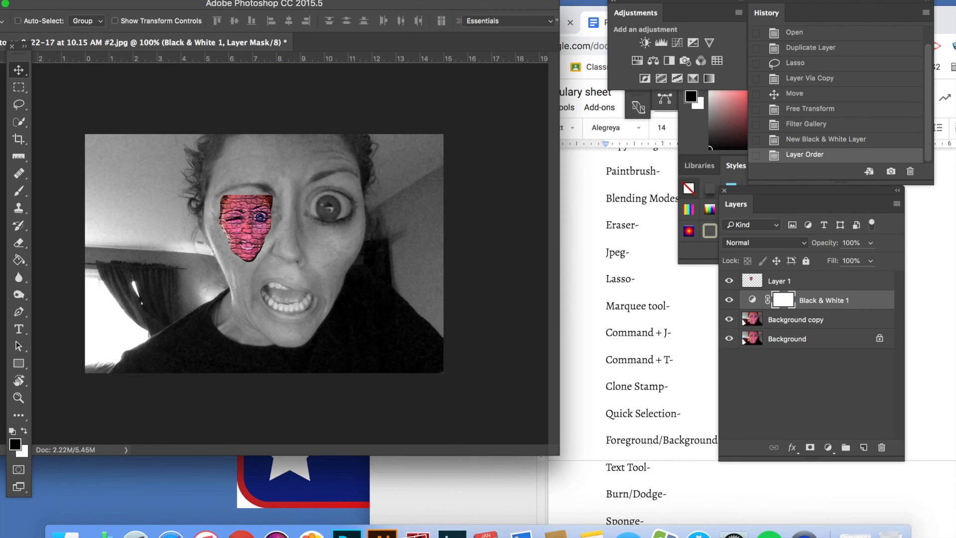
- Start a Save As of the picture and choose the Photoshop Demos folder inside Digital in the teacher's Desktop folder
left_click(117, 0)
left_click(153, 116)
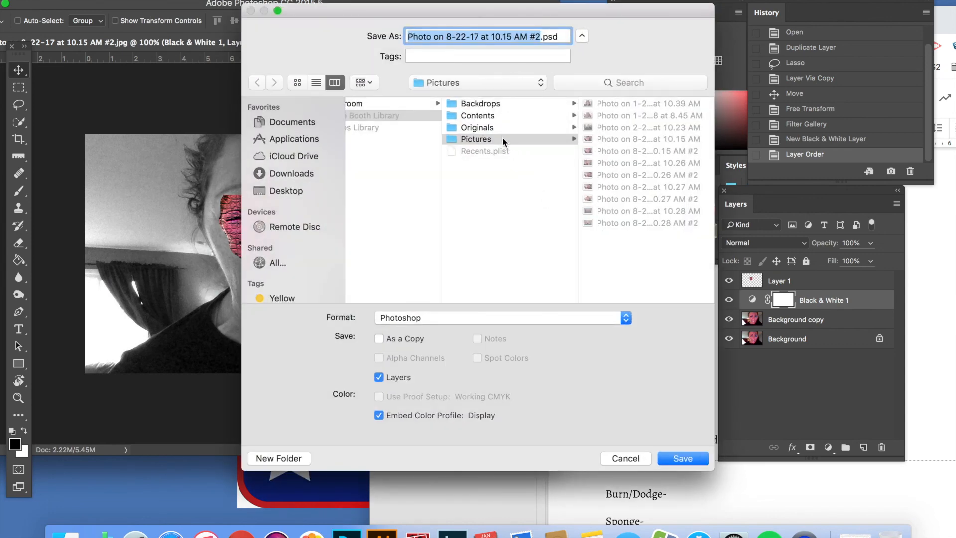
left_click(288, 191)
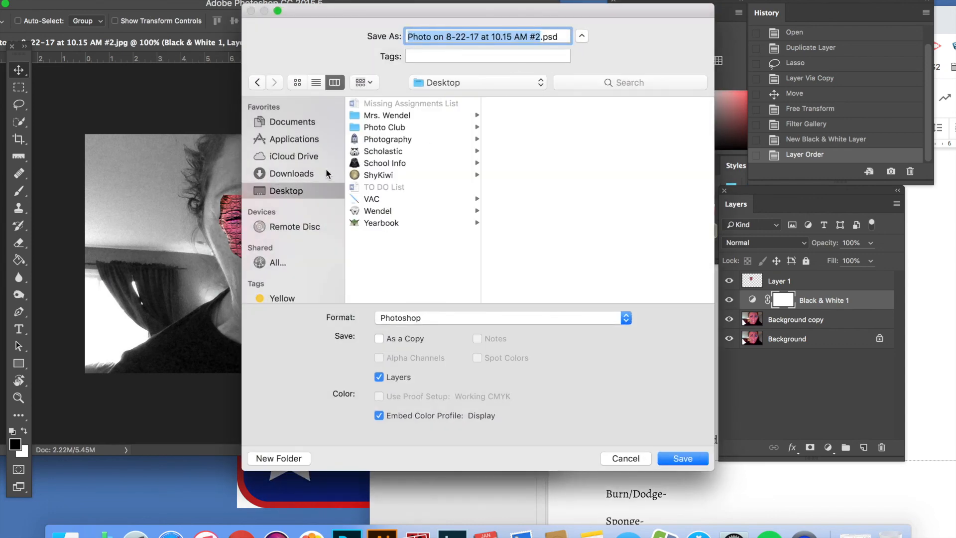
left_click(404, 115)
left_click(540, 115)
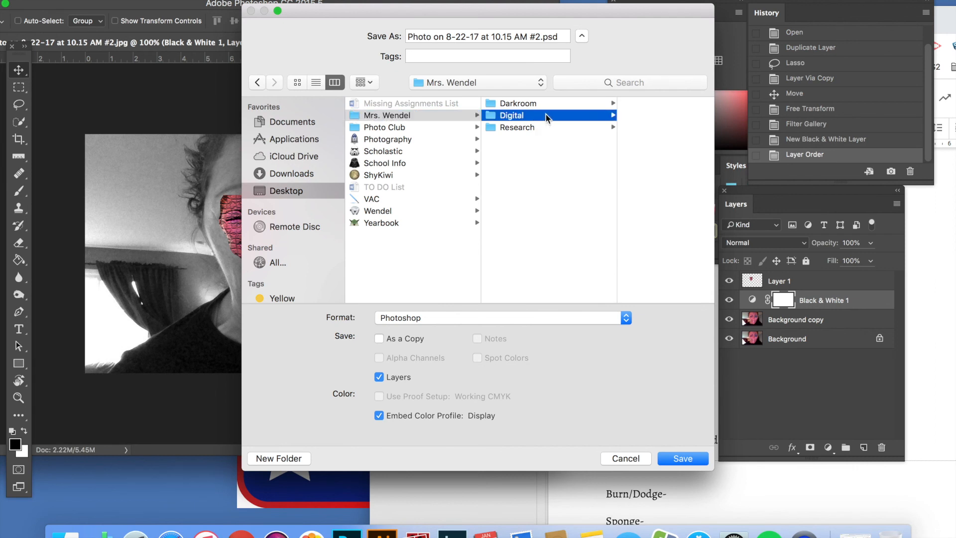
left_click(666, 116)
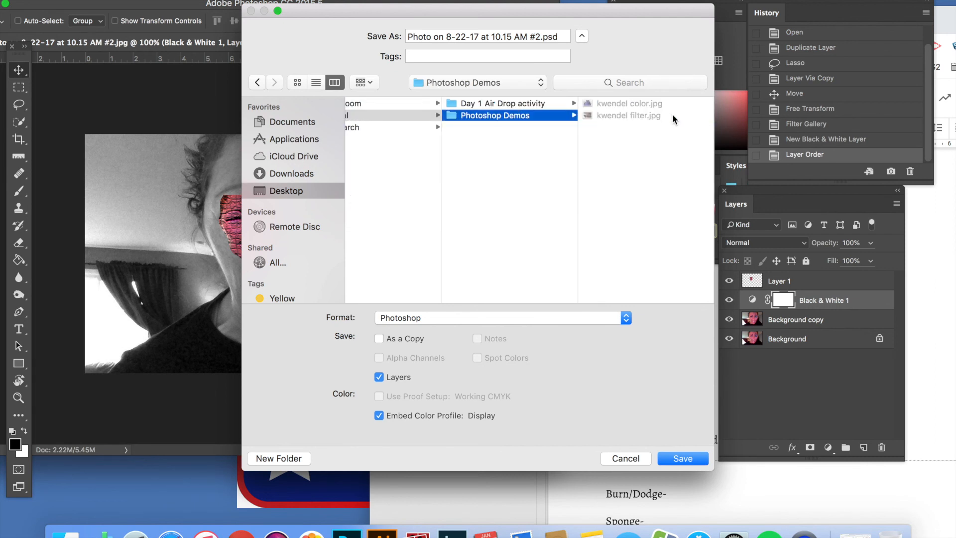
- Save a JPEG copy at Maximum quality 12, reusing the existing color file's name with "lasso" in place of "color"
left_click(644, 103)
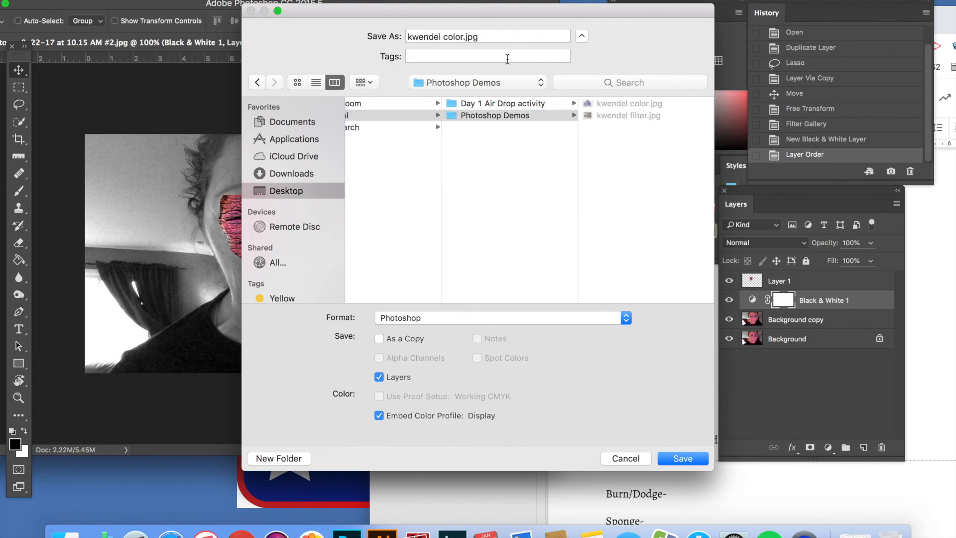
double_click(454, 31)
type("lasso")
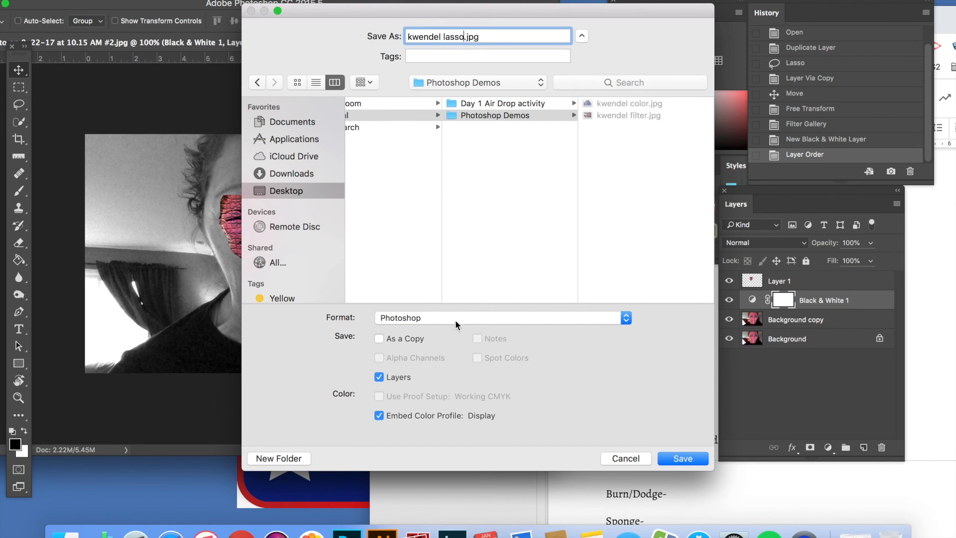
left_click(455, 322)
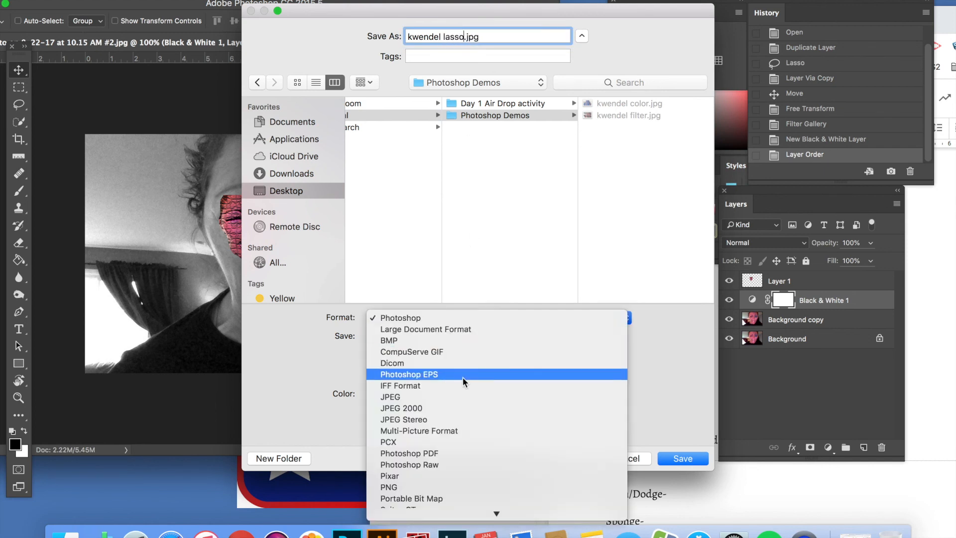
left_click(468, 397)
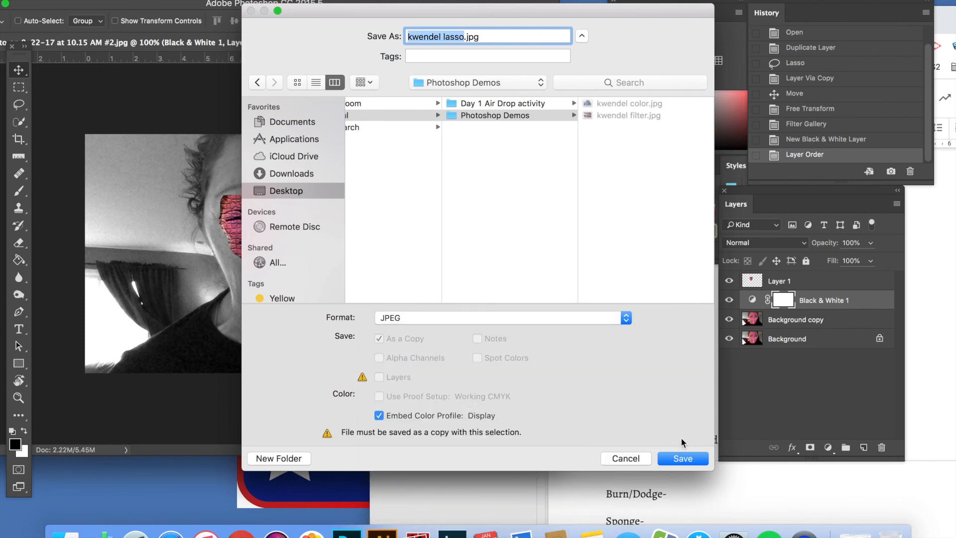
left_click(683, 458)
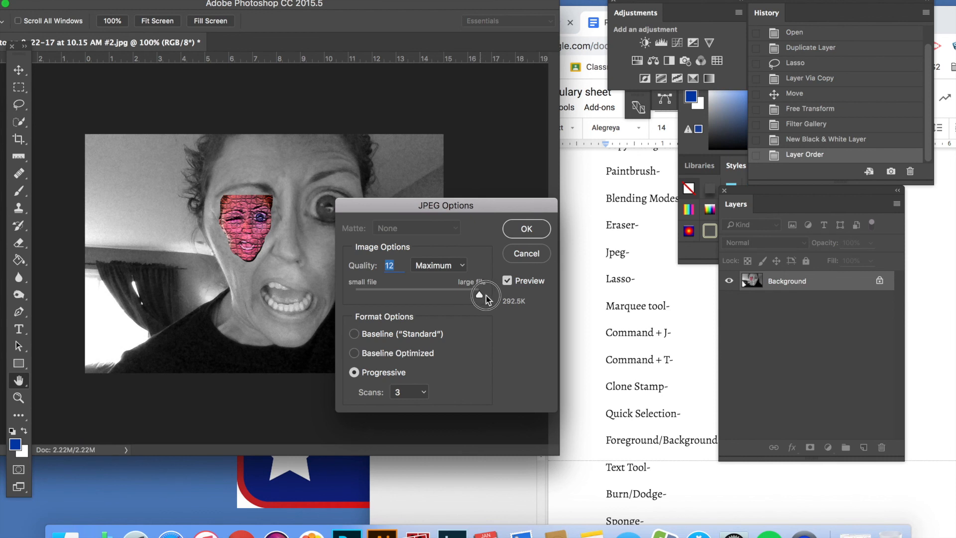
left_click(534, 230)
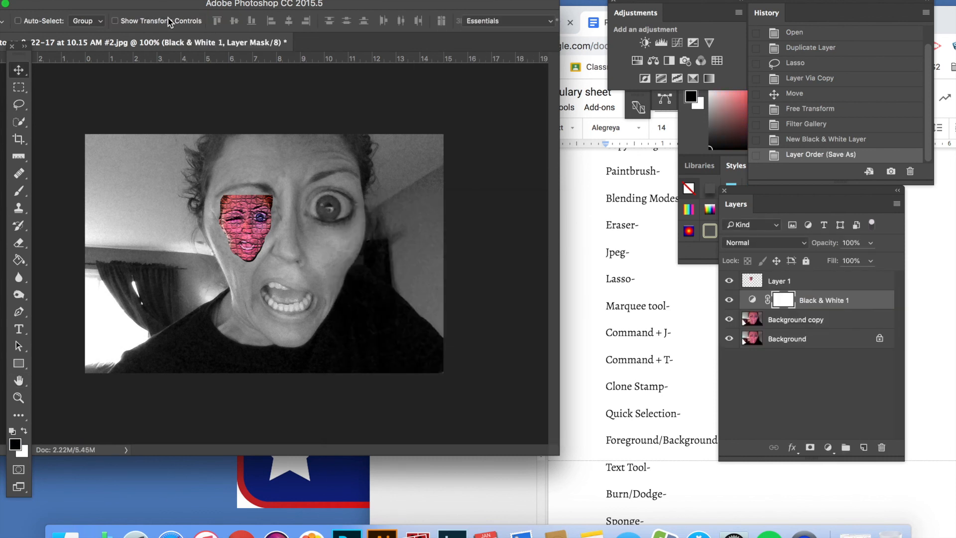
- Quit Photoshop without saving changes to the layered original, and quit Photo Booth
left_click_drag(110, 4, 154, 9)
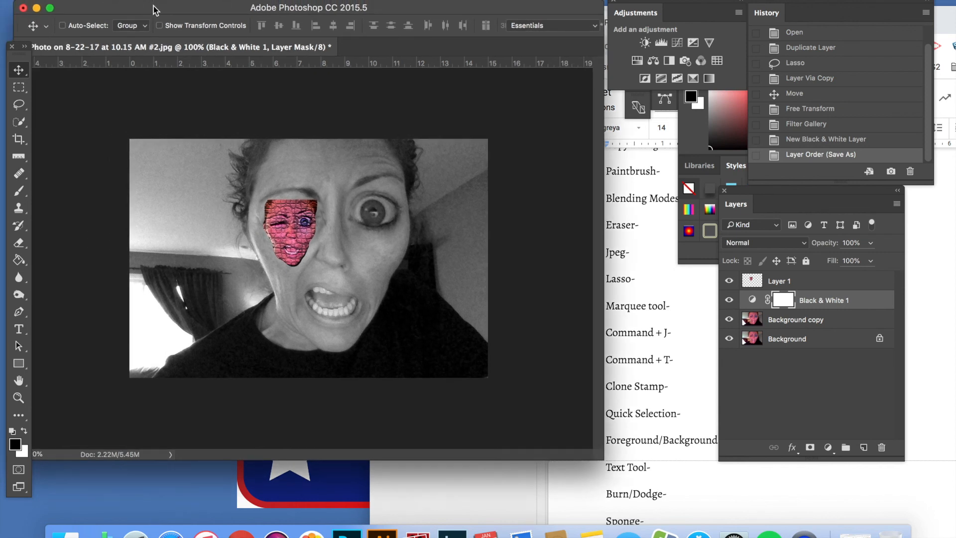
key("super+q")
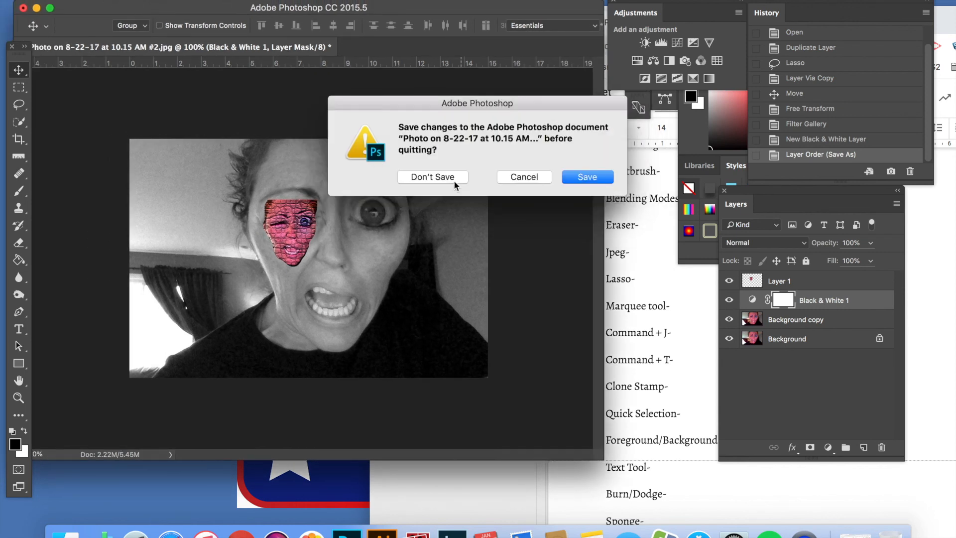
left_click(438, 179)
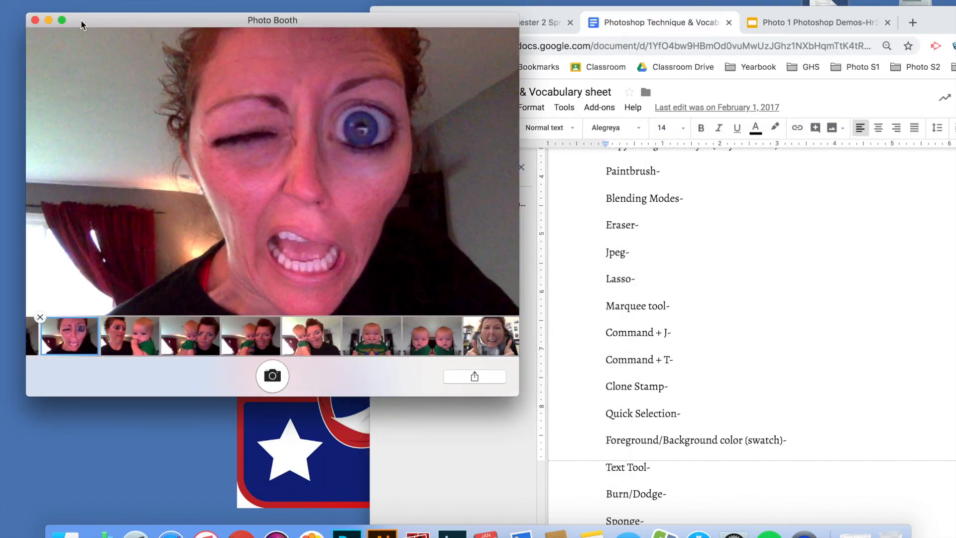
key("super+q")
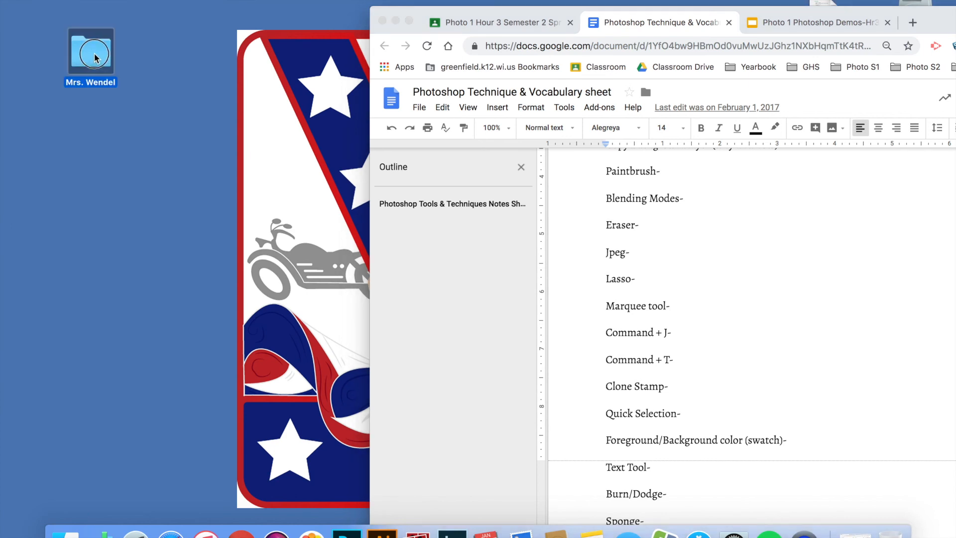
- Open the teacher's Desktop folder in Finder and check the saved lasso JPEG in Digital's Photoshop Demos folder
double_click(95, 57)
left_click(361, 162)
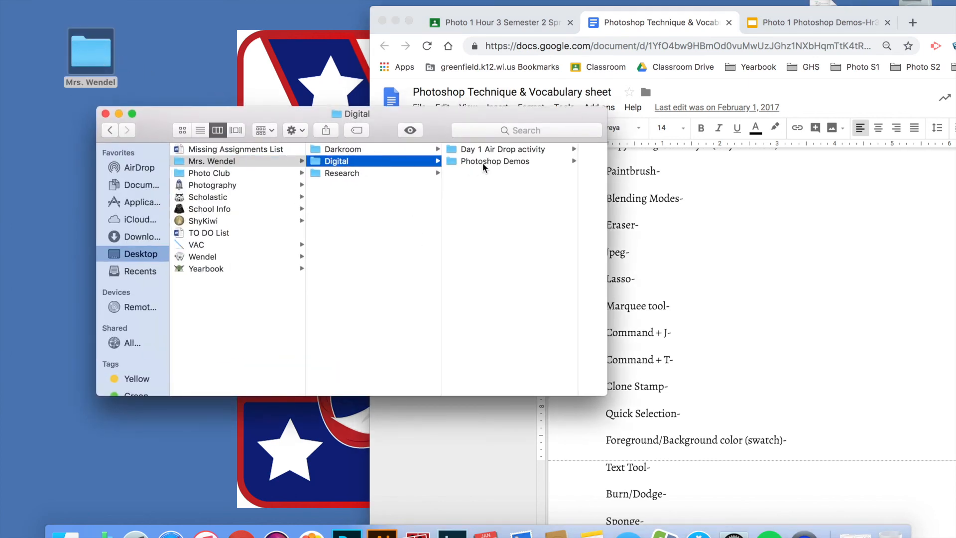
left_click(479, 162)
left_click(585, 173)
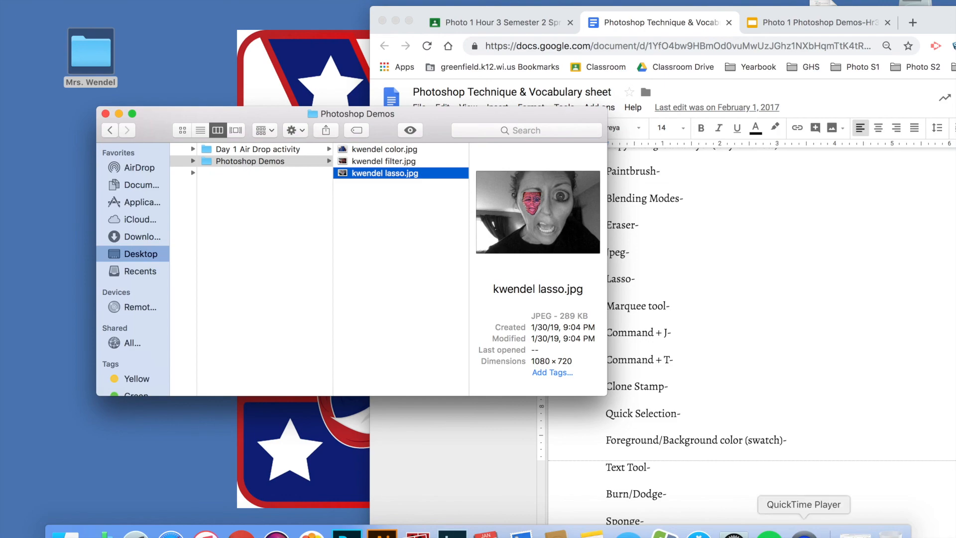
left_click(804, 532)
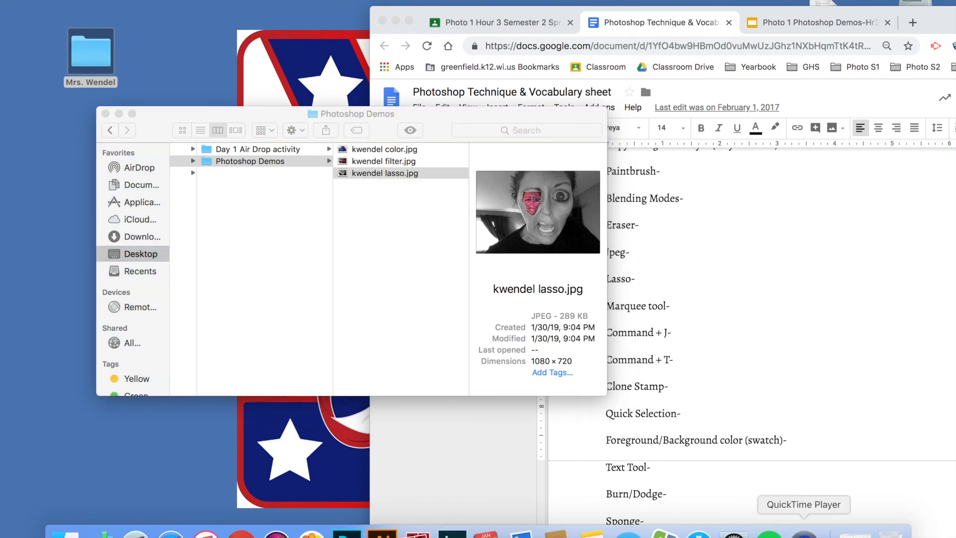